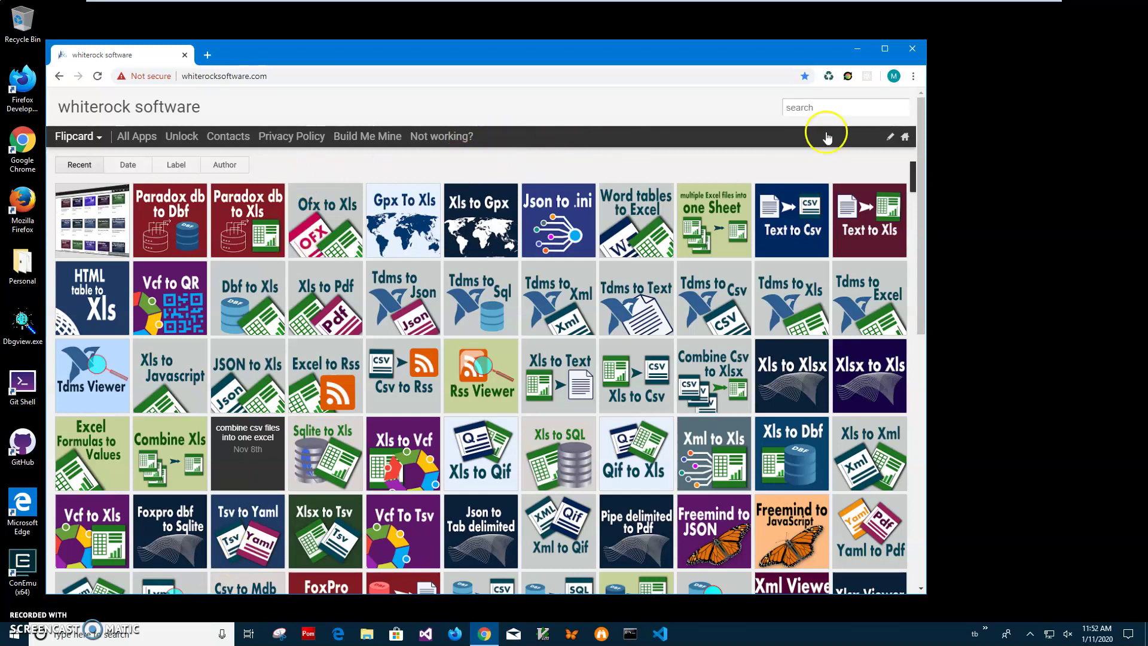
Search the whiterock site for 'ofx' and open the 'steps to convert ofx to xls' post.
click(804, 108)
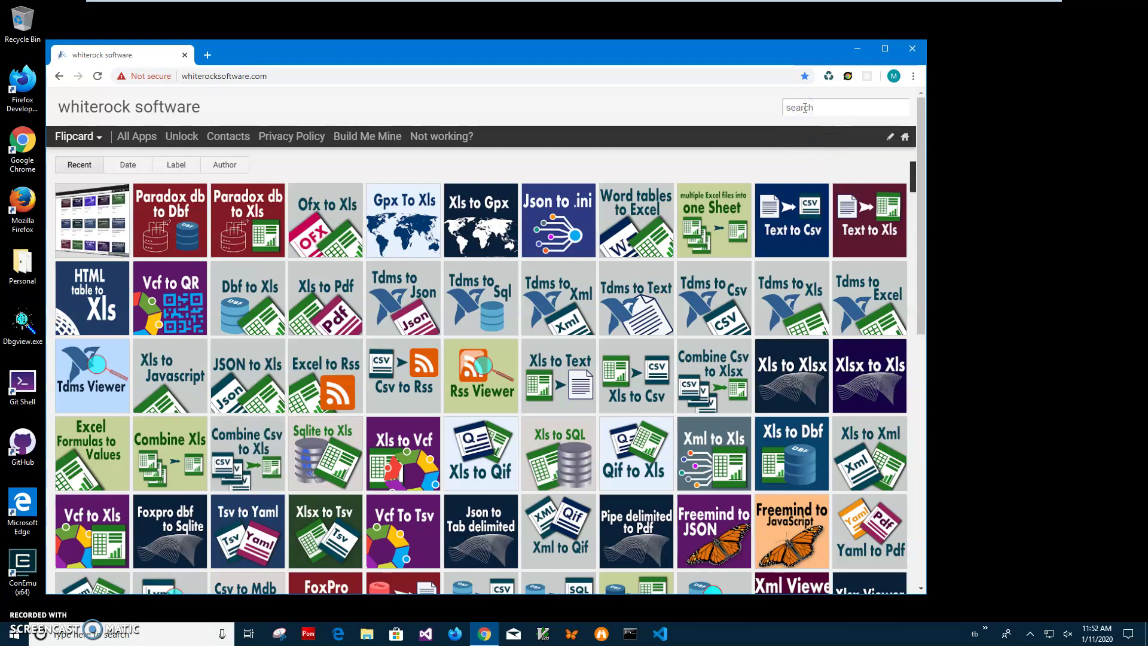
text(ofx)
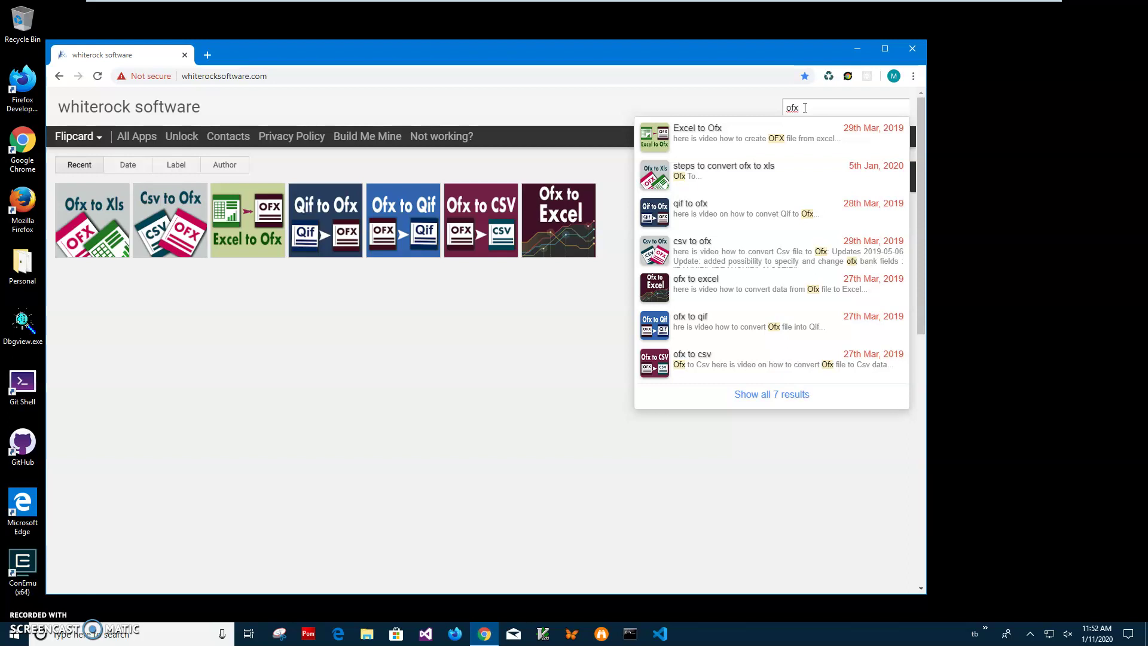
click(103, 225)
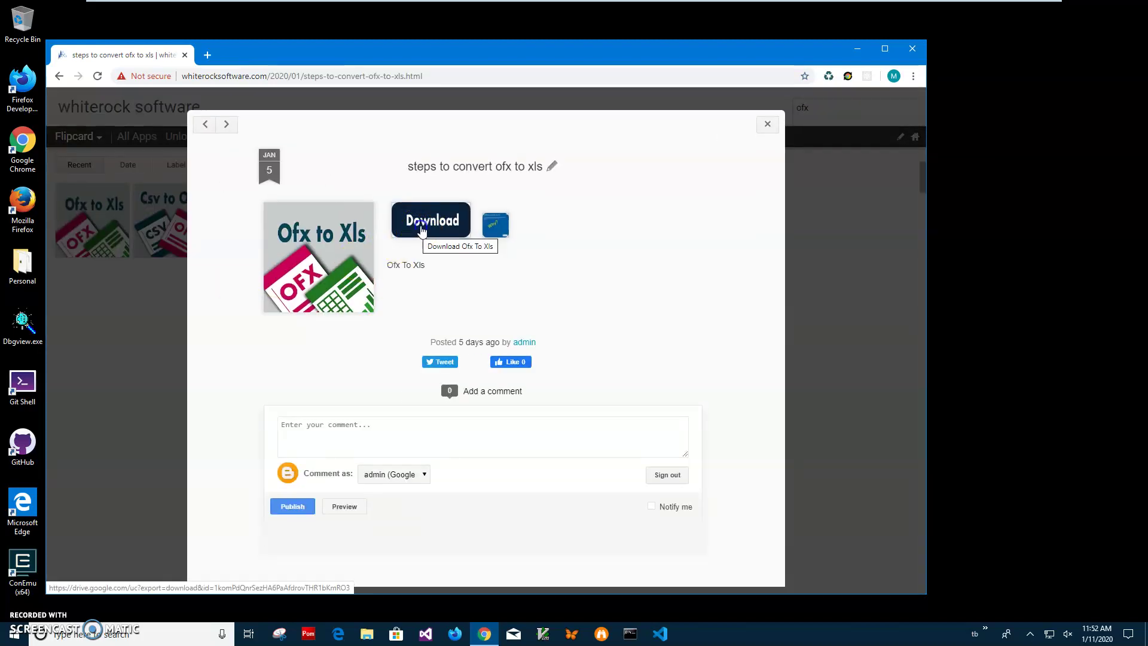
Download OfxToXlsSetup (1).zip and open it from the download bar once finished.
click(422, 229)
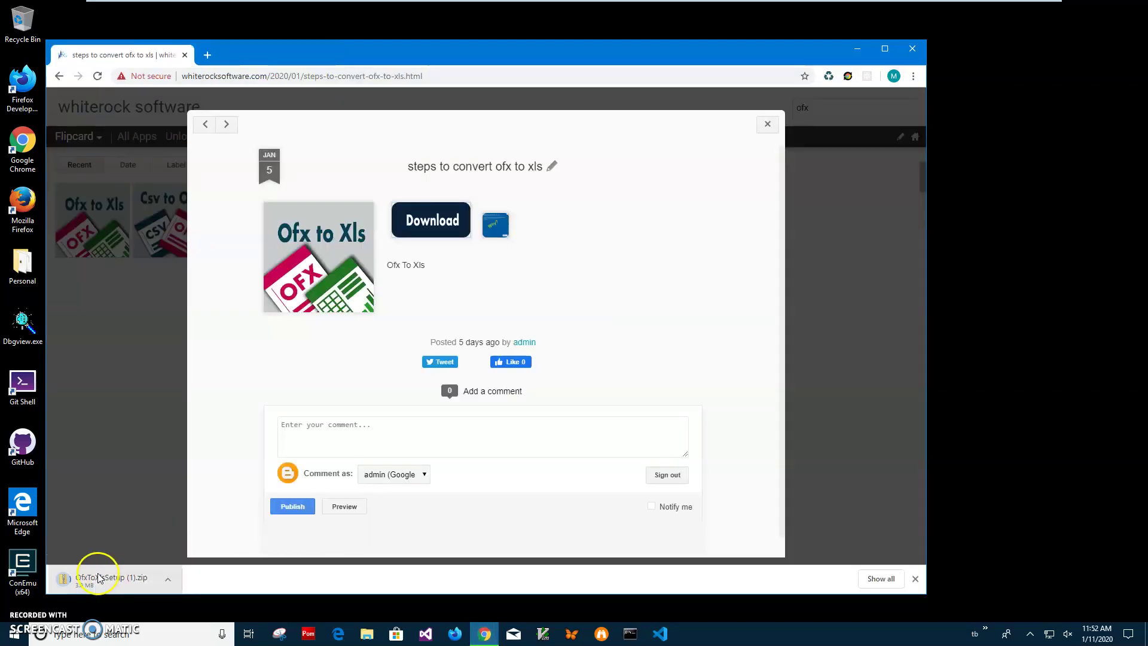
click(94, 580)
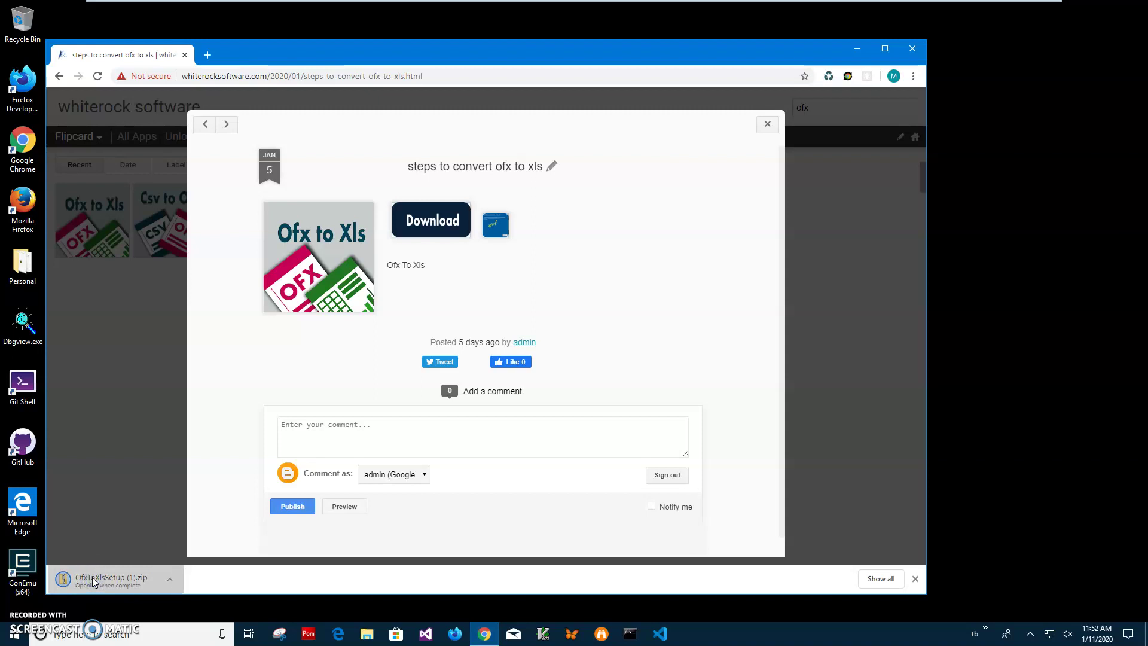
click(95, 578)
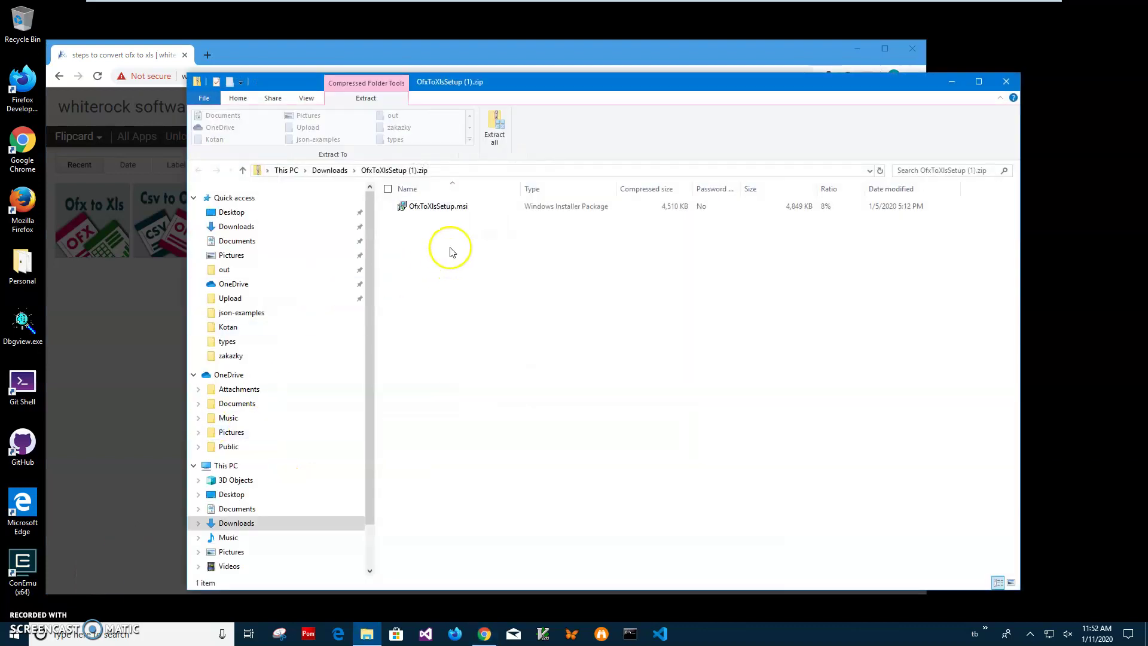
Launch OfxToXlsSetup.msi from the zip and expand the SmartScreen warning's More info details.
double_click(438, 214)
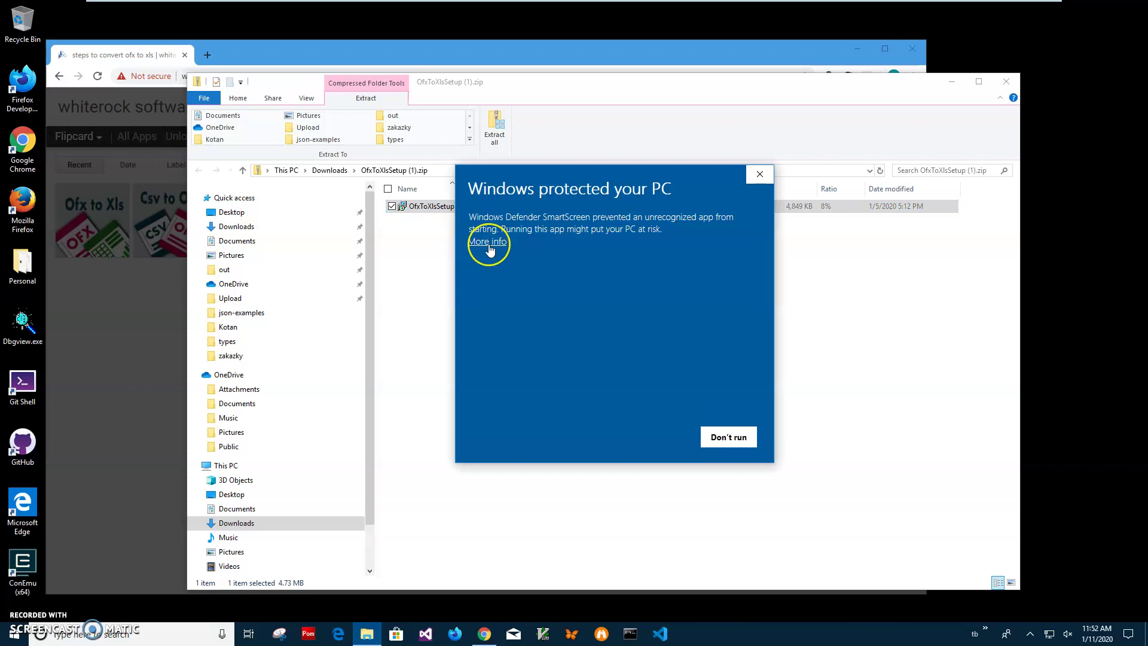
click(488, 242)
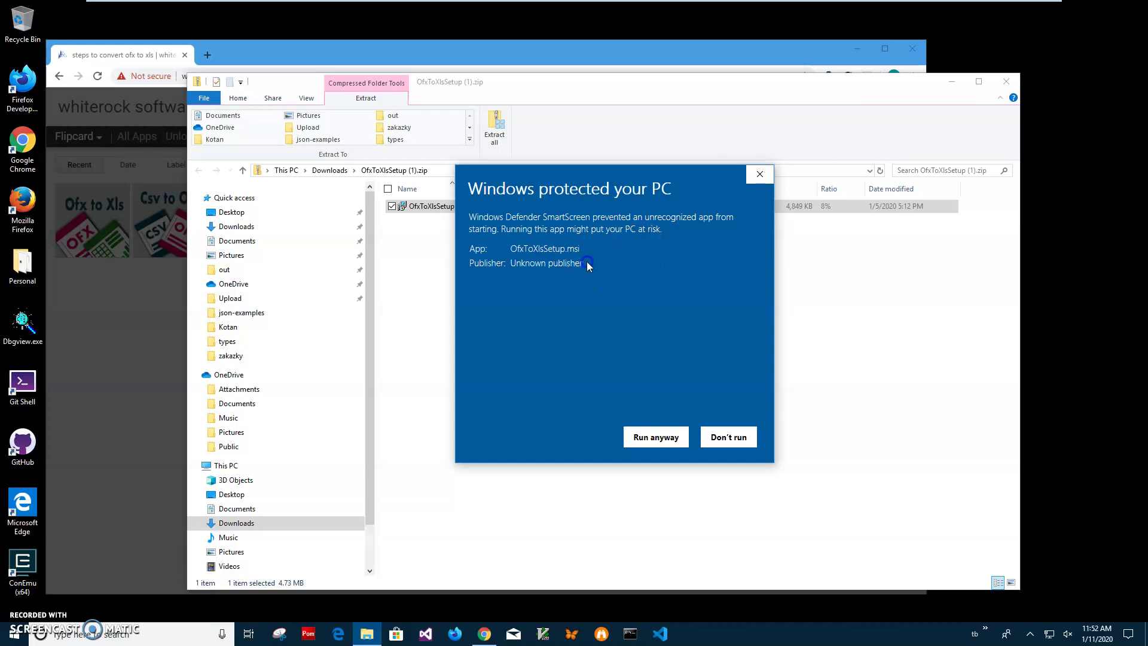
drag(587, 261, 471, 263)
Install OfxToXls with default settings through to Finish, then close the zip folder window.
click(639, 437)
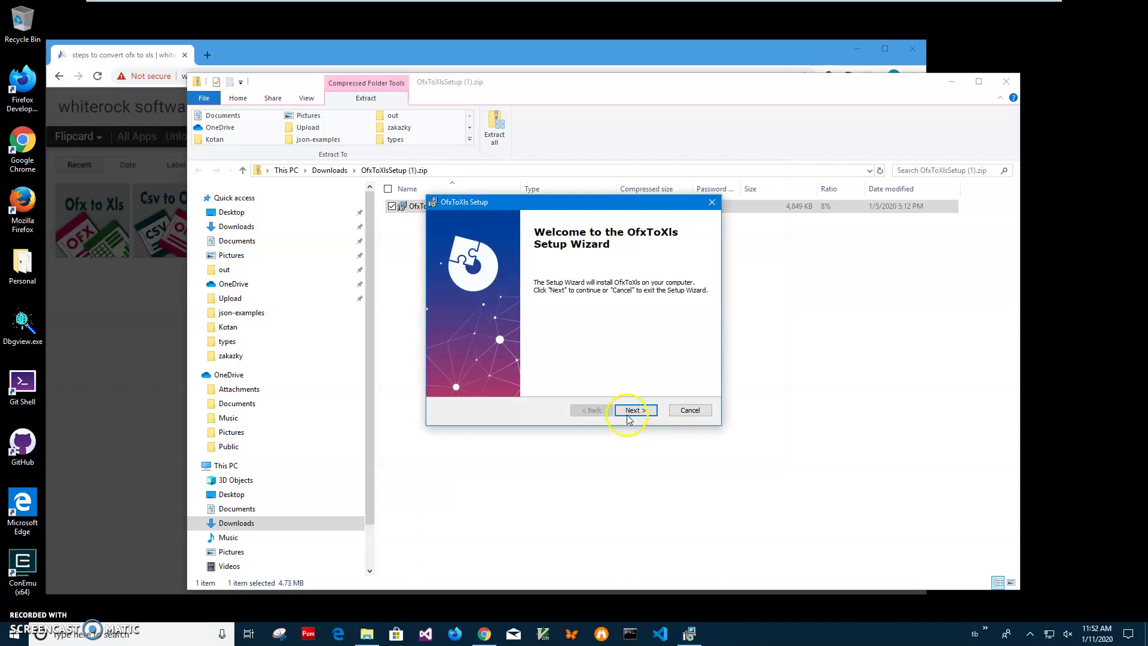
click(629, 411)
click(629, 411)
click(630, 411)
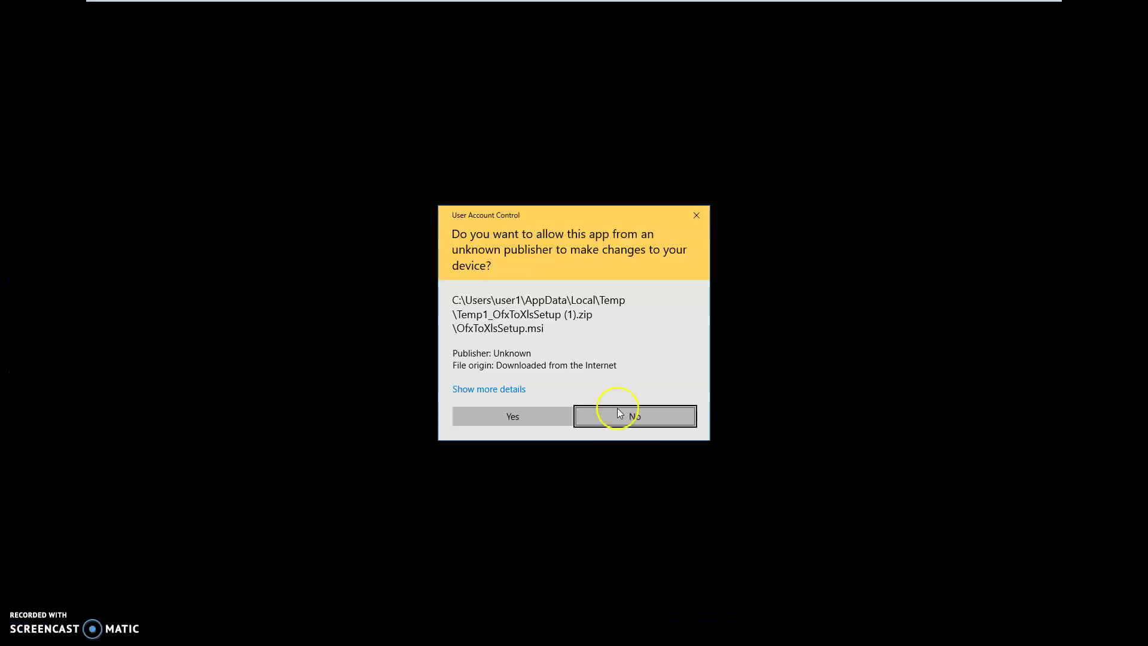
click(506, 419)
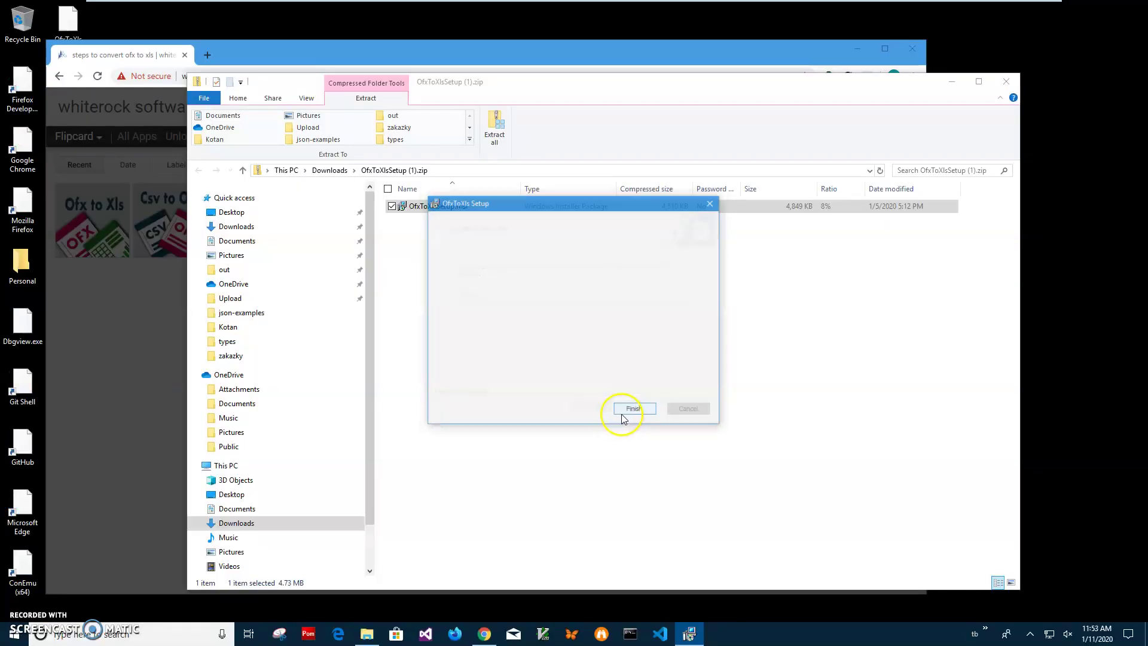
click(628, 412)
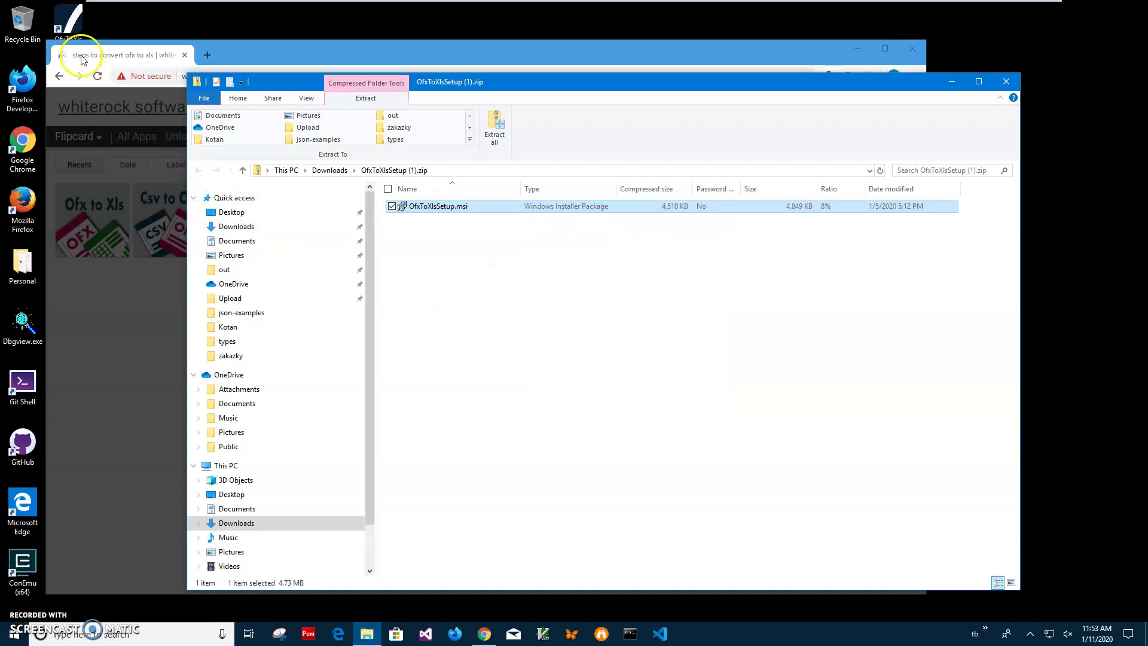
click(72, 27)
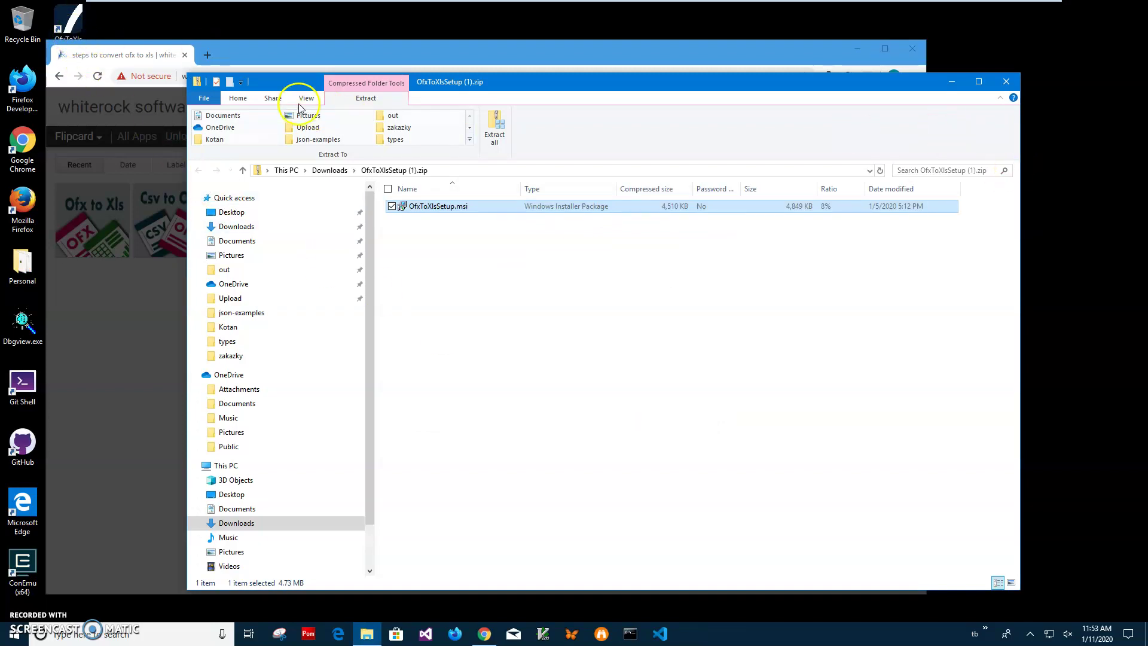
click(1004, 80)
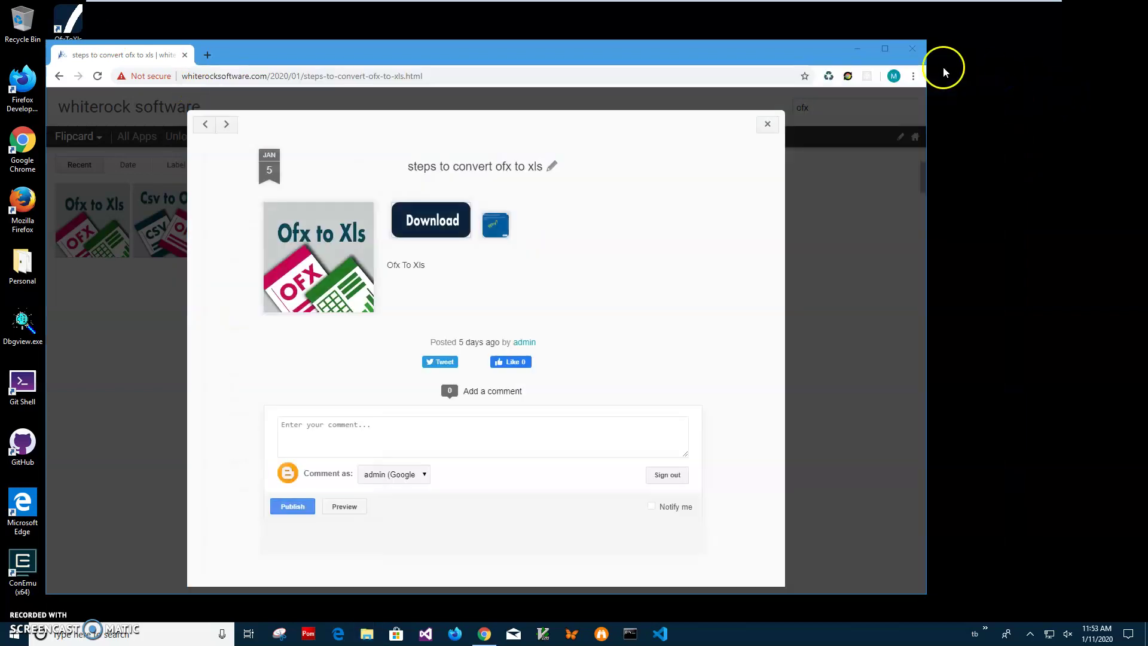
Launch Ofx To Xls from its desktop shortcut and load bb.ofx from Documents as input.
click(856, 48)
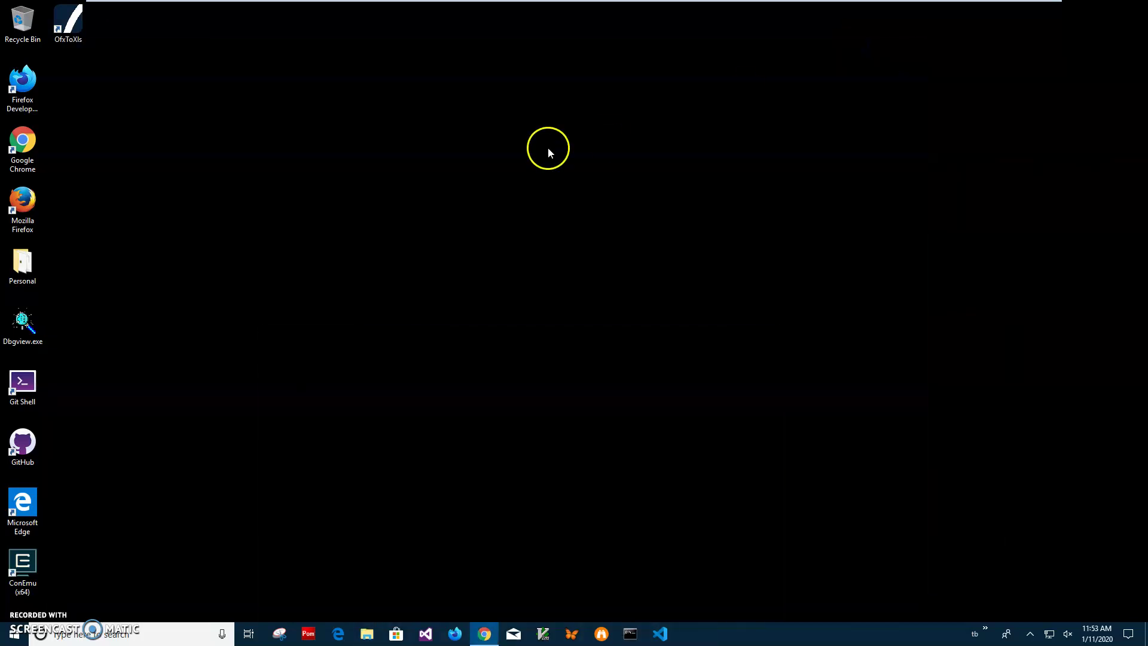
click(70, 30)
double_click(71, 30)
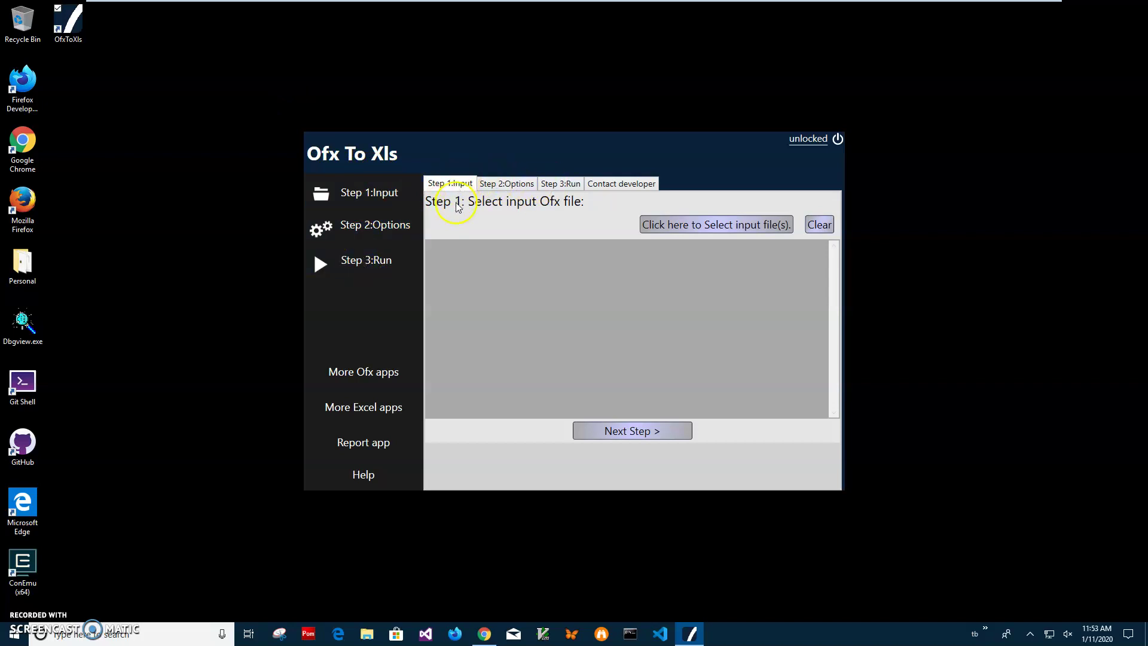
click(686, 228)
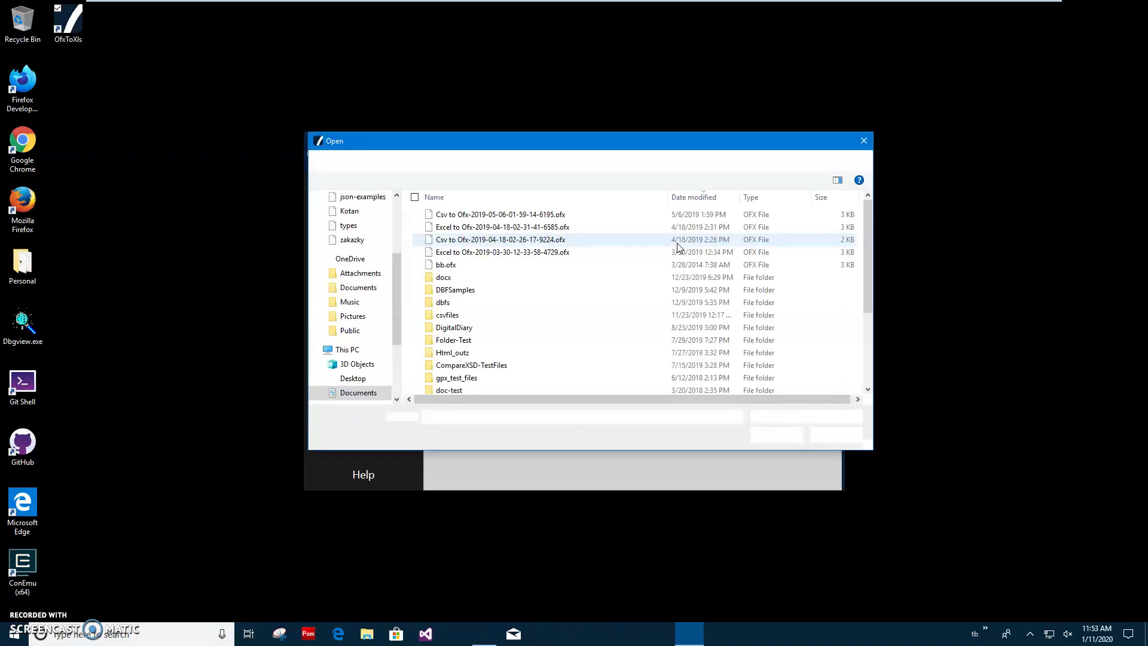
double_click(448, 265)
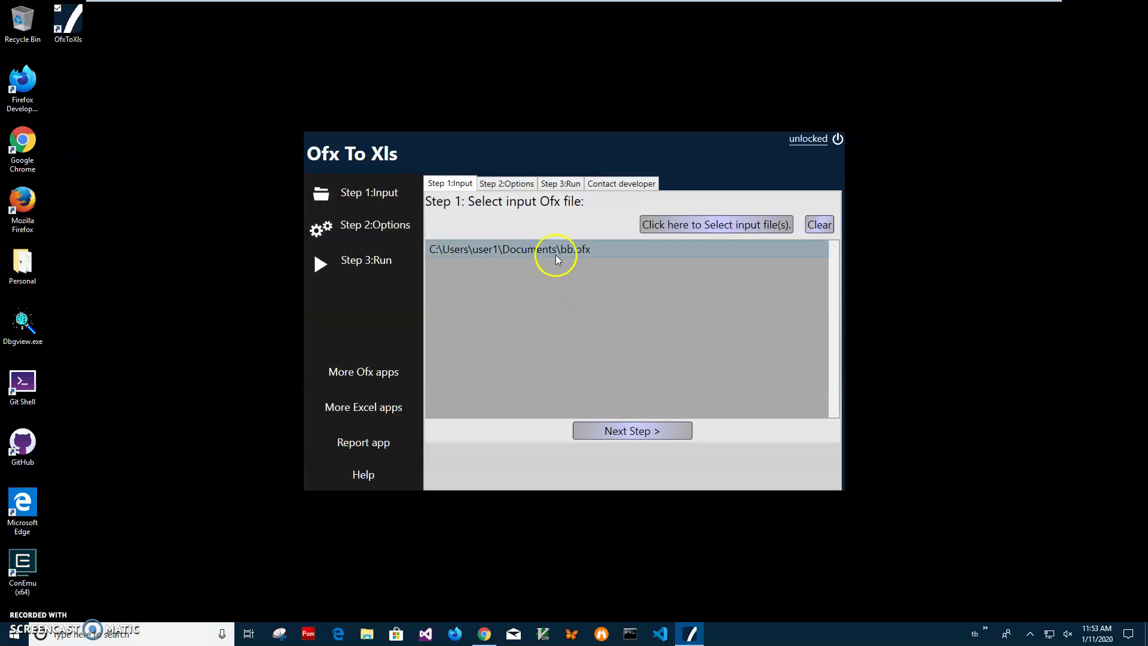
Advance past Step 1 and the empty Step 2 options to the Step 3 Run page.
click(661, 428)
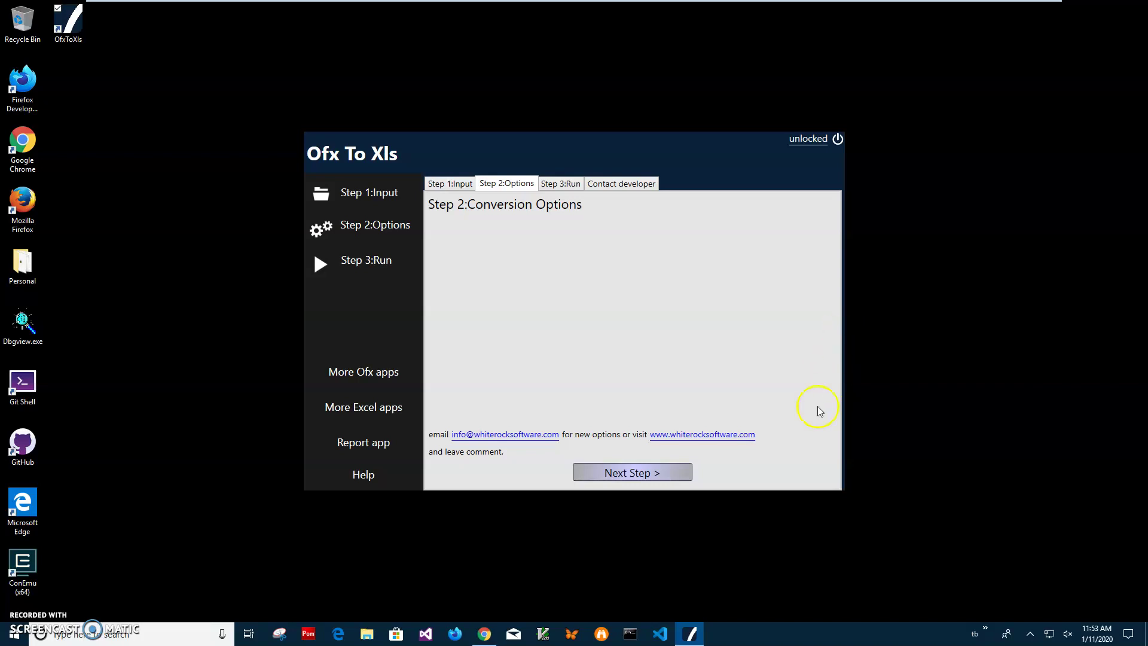
click(654, 474)
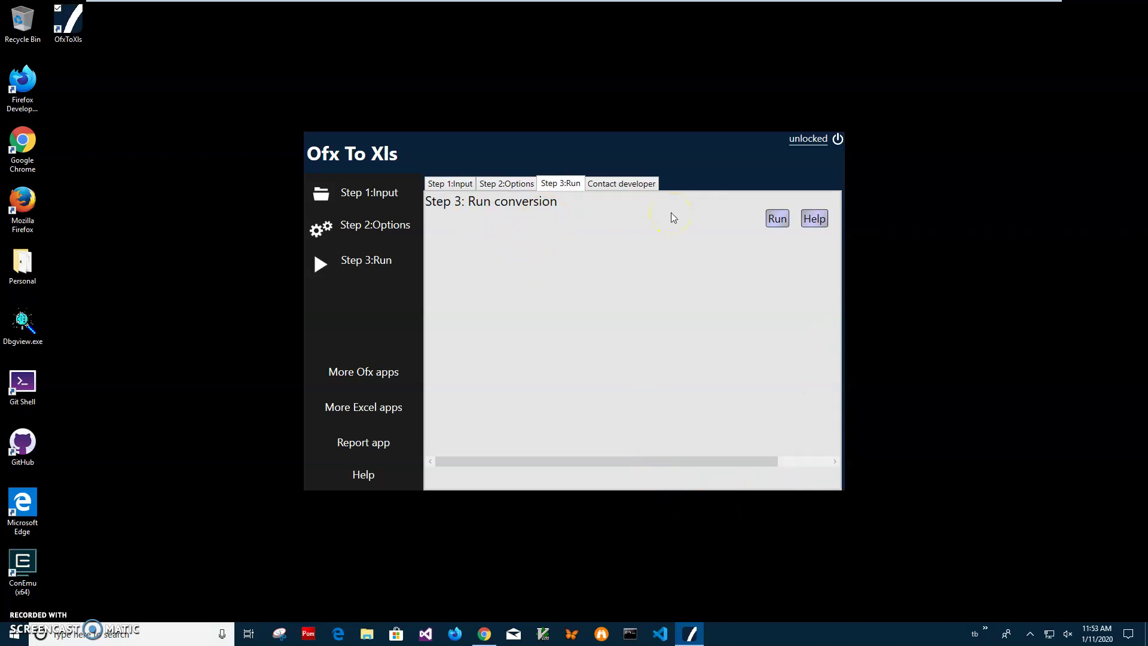
click(775, 229)
click(776, 220)
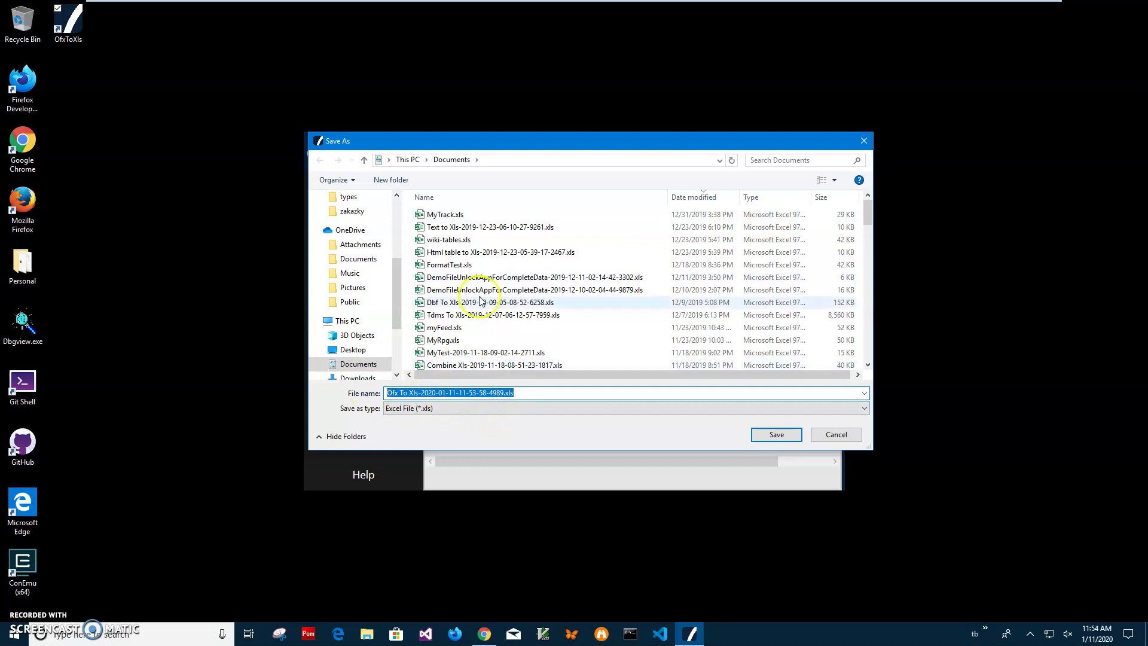
click(772, 434)
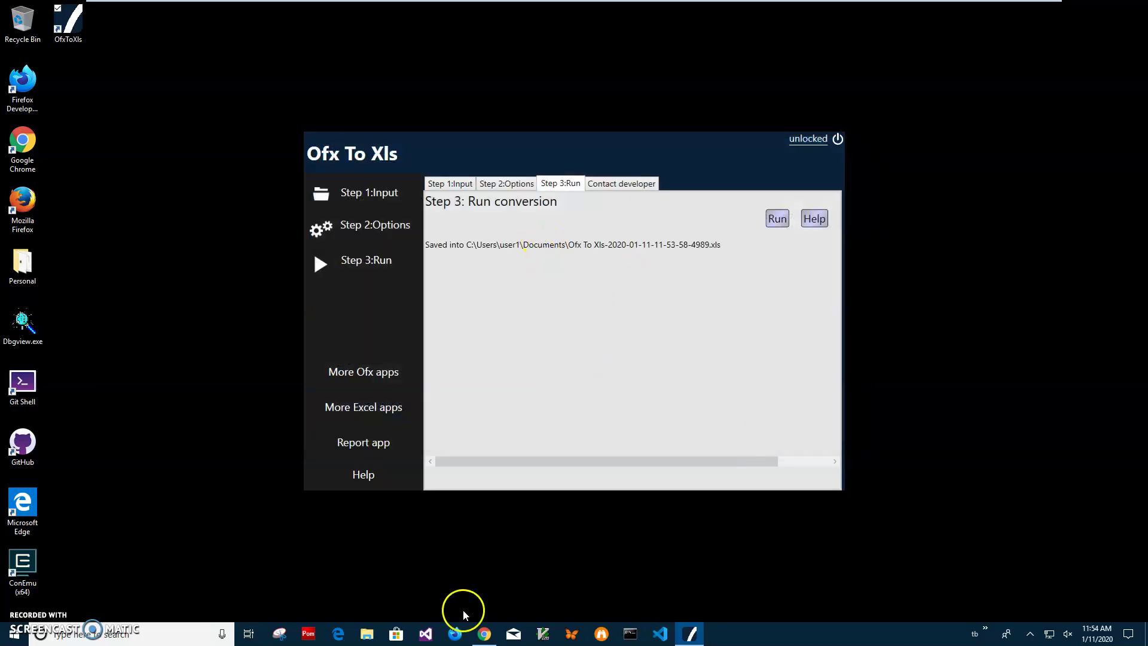
click(367, 634)
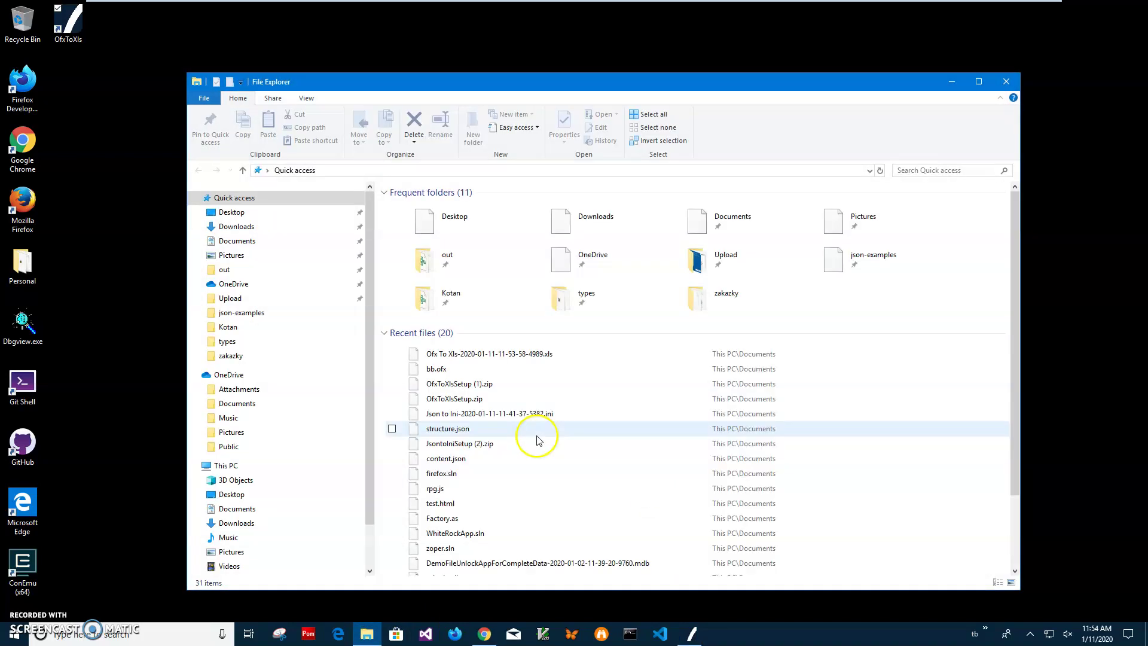
click(495, 354)
double_click(495, 355)
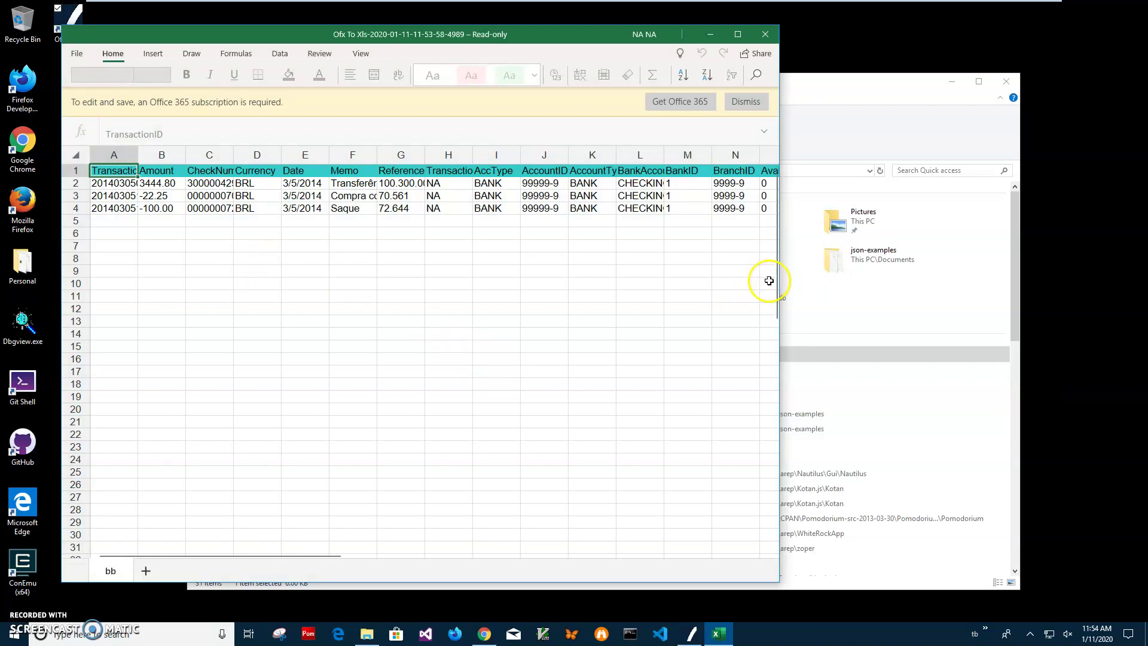
Widen Excel to show columns through U, inspect amounts, IDs and headers, then move Excel down.
drag(780, 281, 1093, 324)
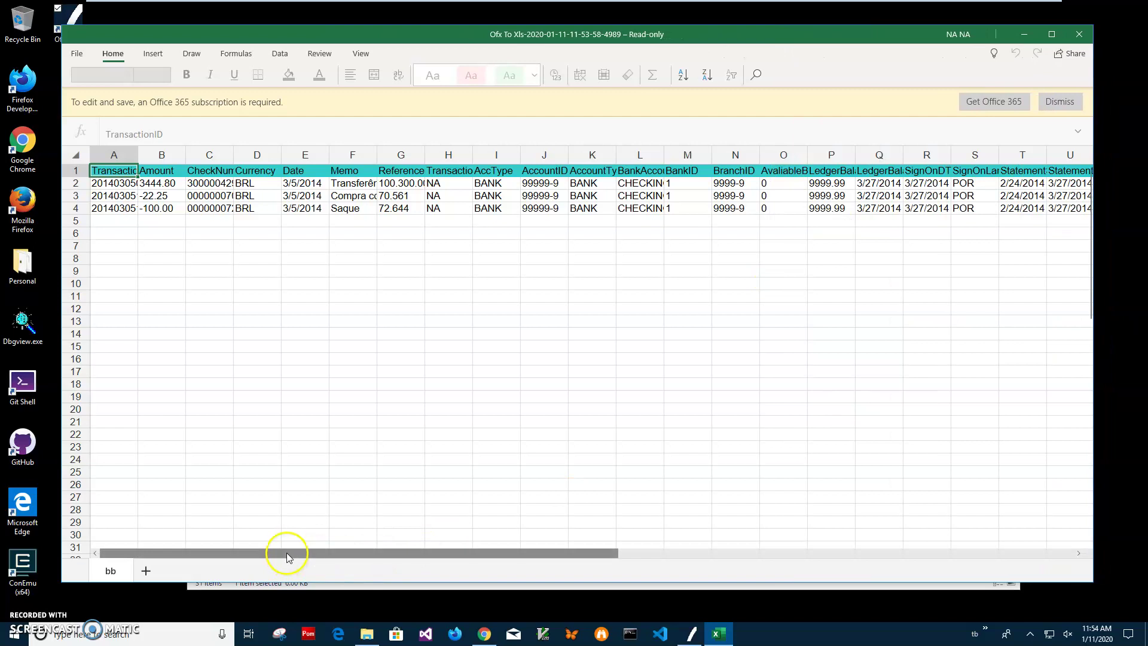
drag(285, 551, 215, 551)
click(169, 209)
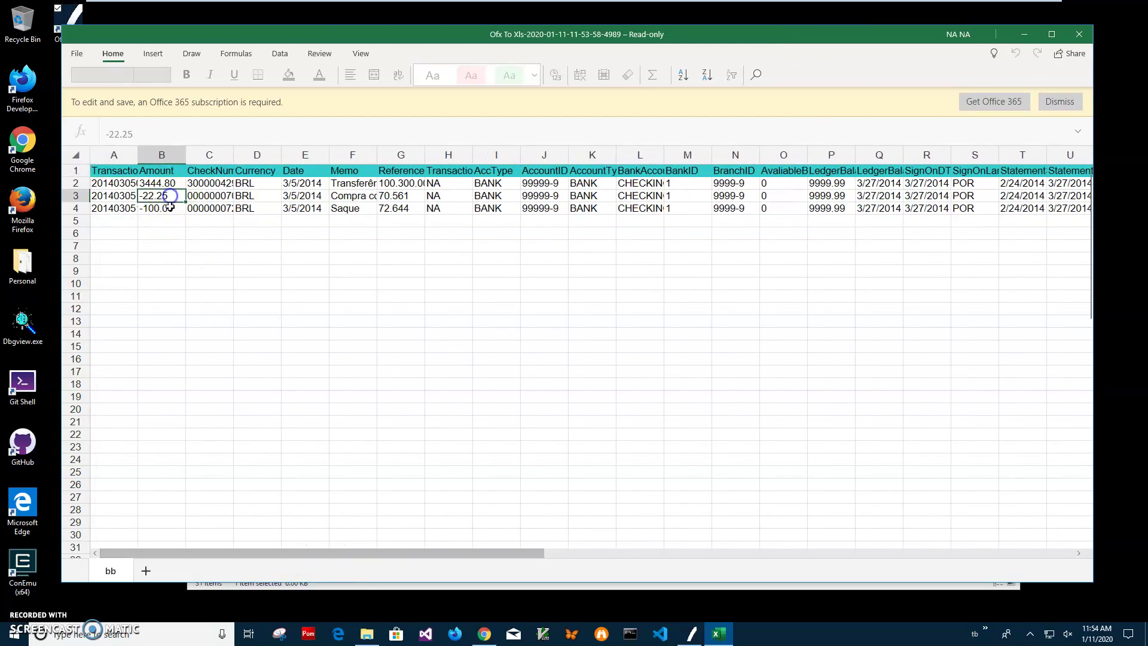
click(159, 183)
click(120, 181)
click(108, 207)
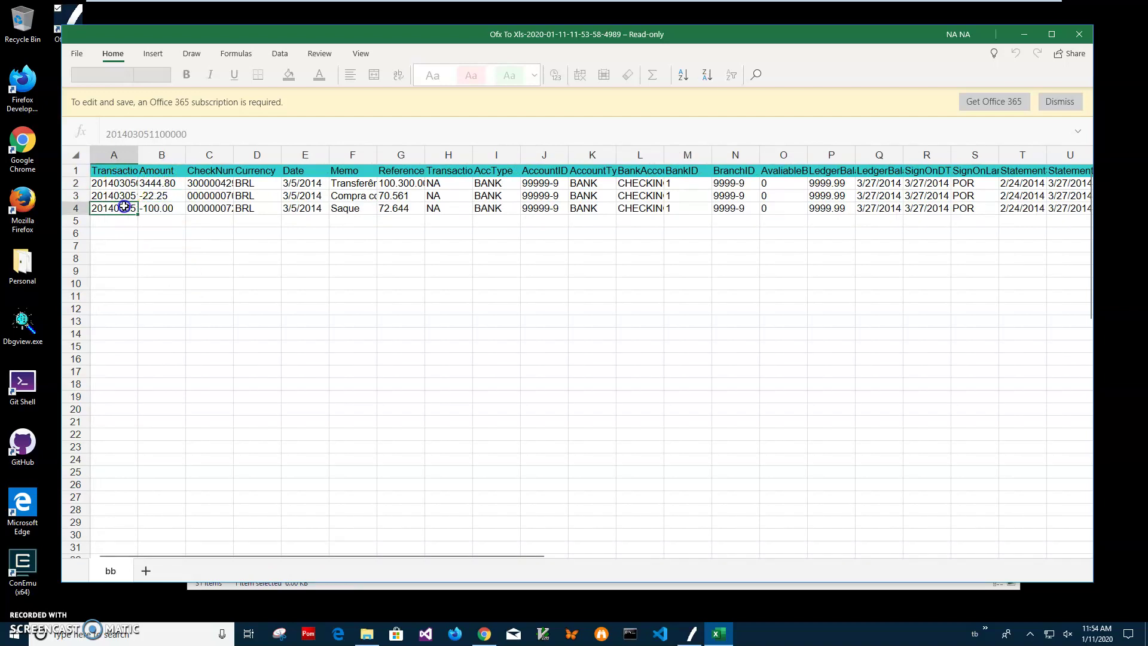
click(154, 173)
click(210, 172)
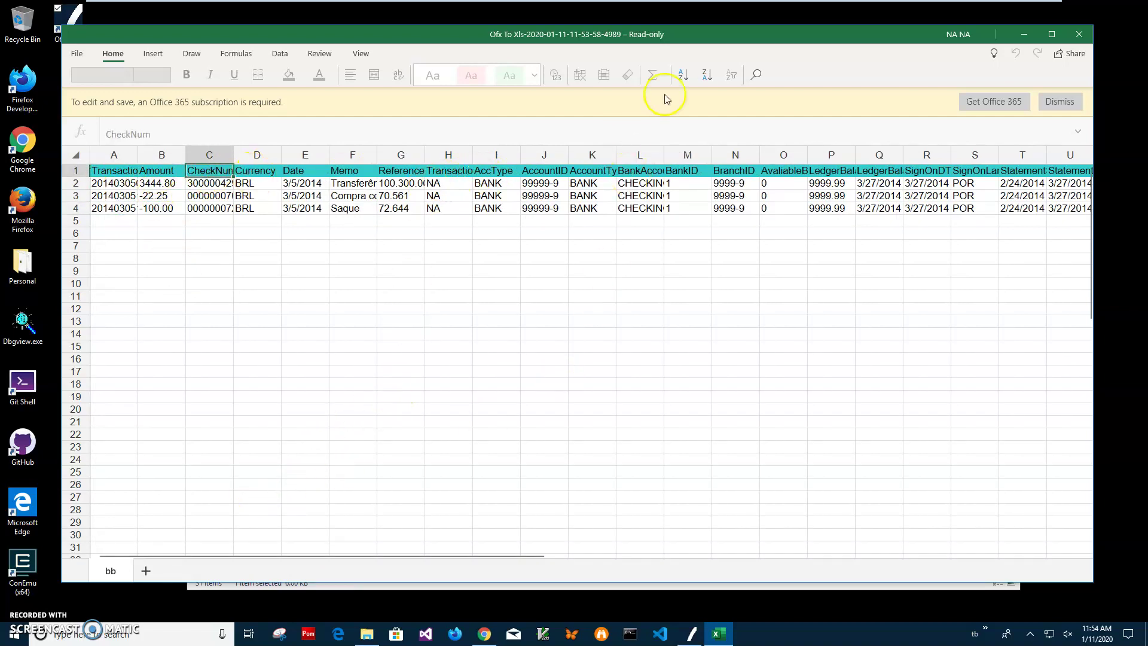
drag(742, 41, 745, 170)
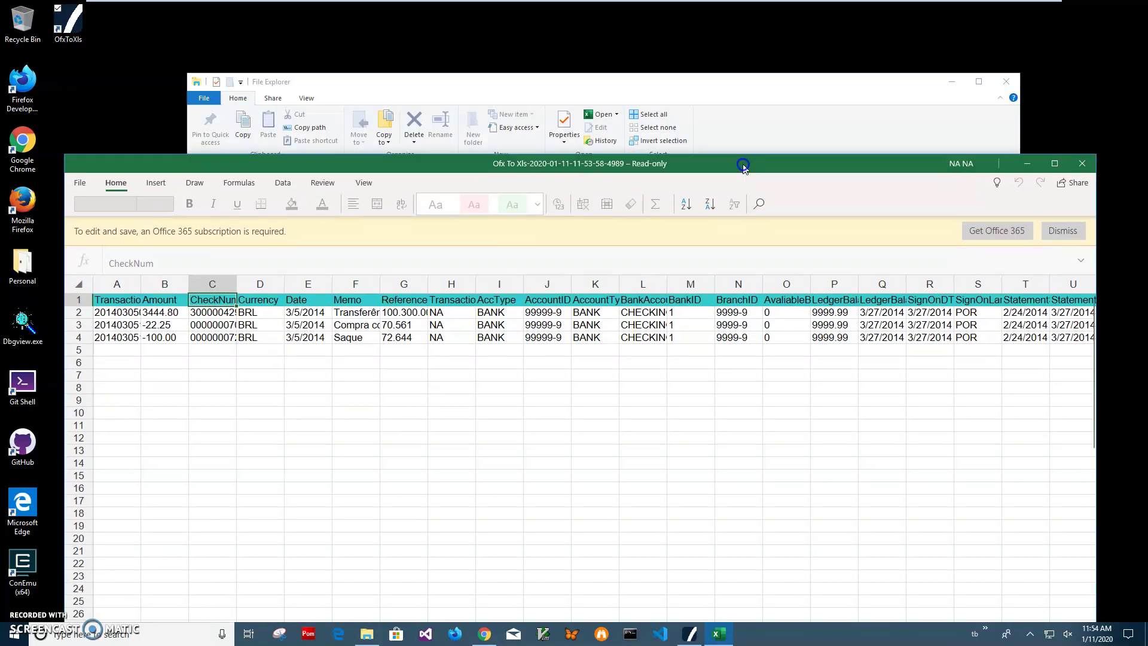
click(684, 87)
click(436, 370)
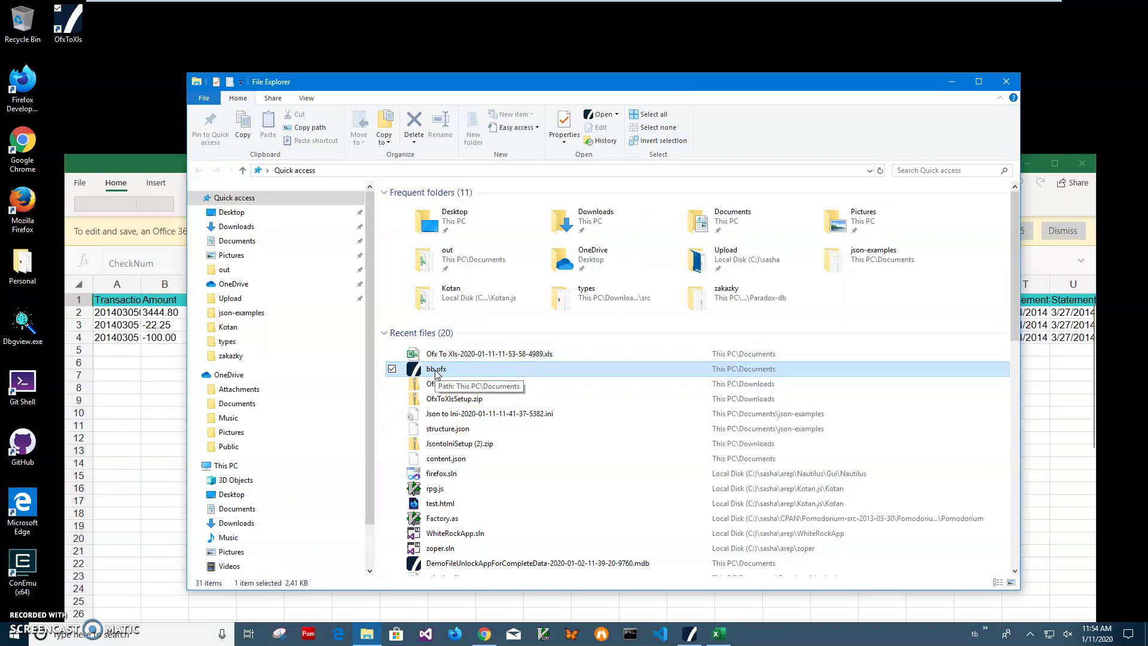
double_click(435, 370)
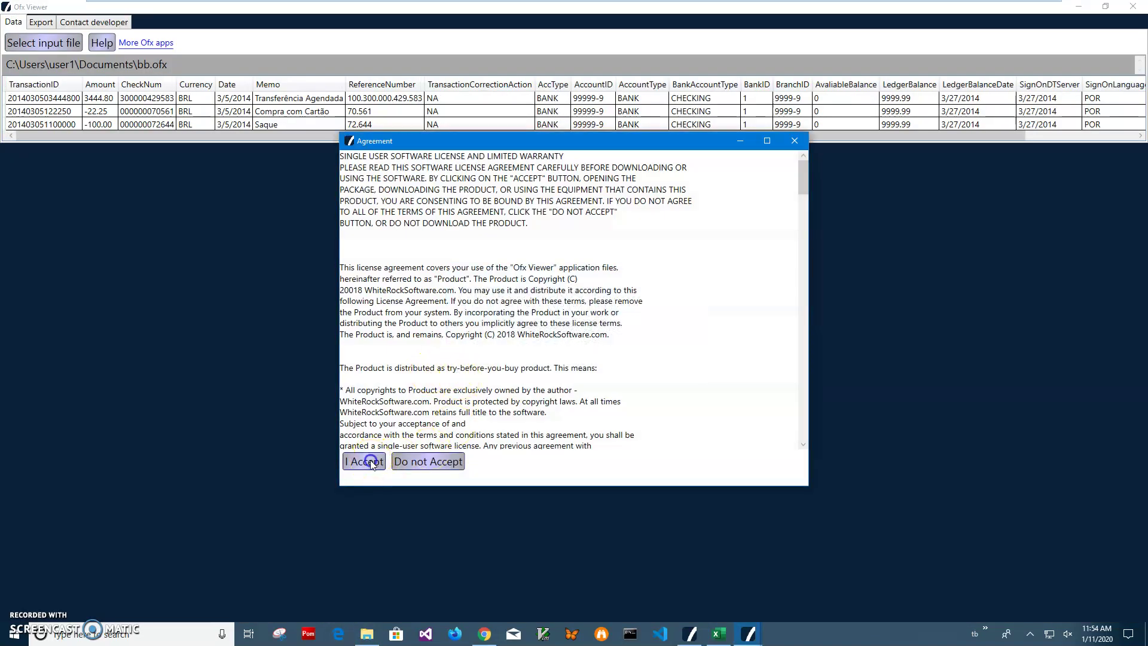
click(367, 457)
click(601, 43)
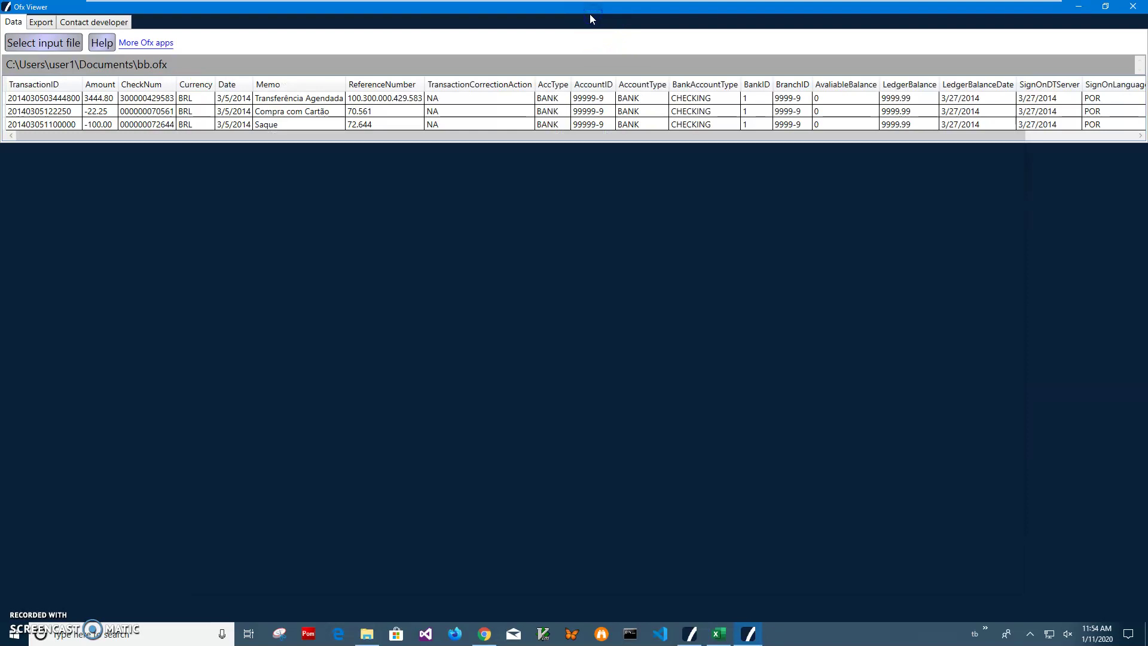
drag(581, 7, 568, 103)
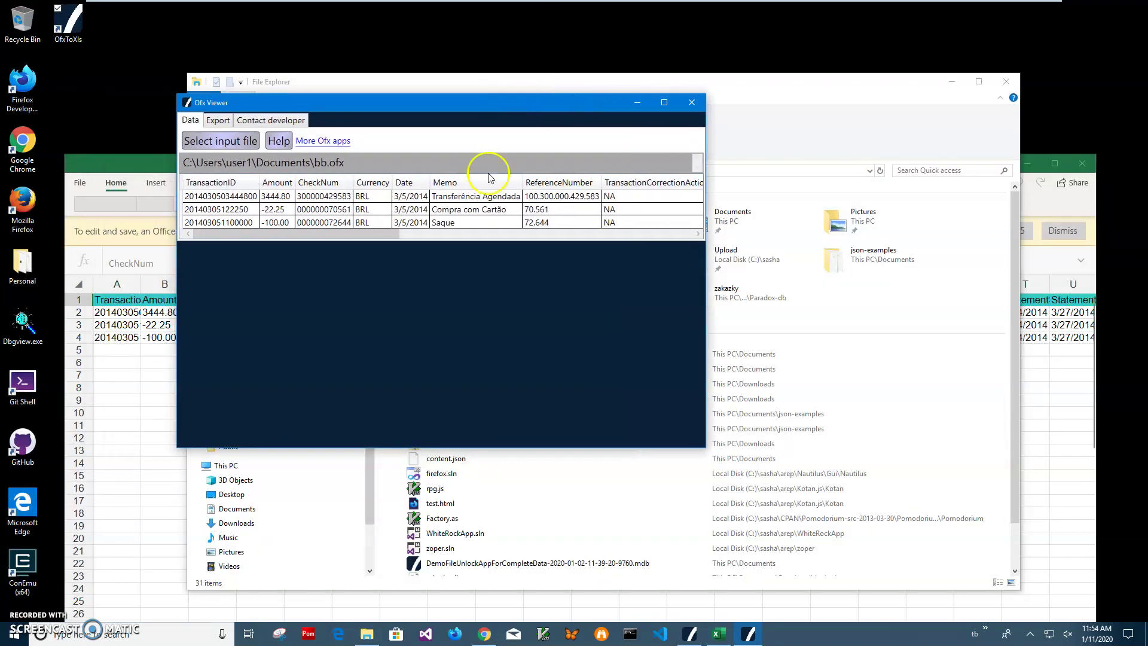
drag(363, 236, 563, 242)
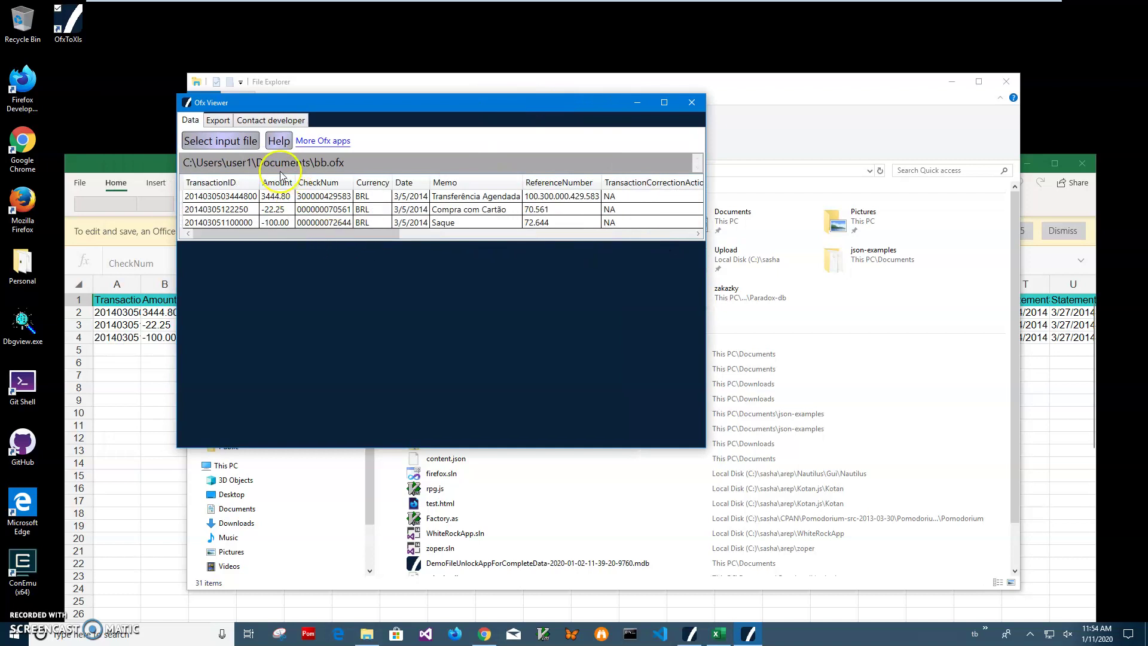
click(277, 183)
click(318, 182)
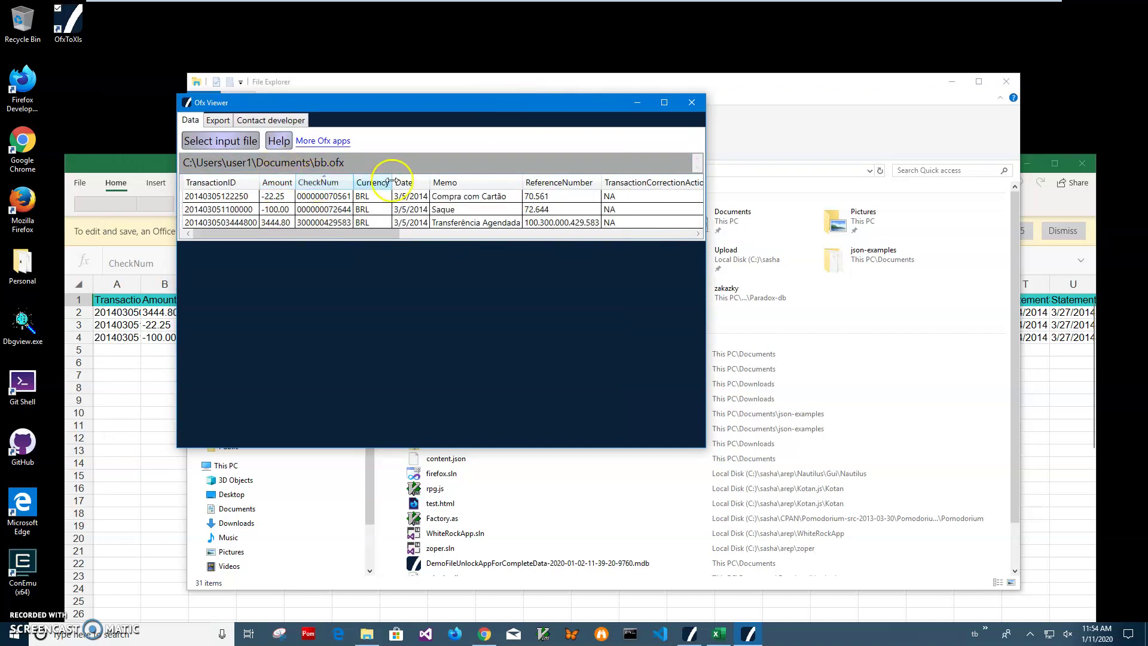
click(373, 183)
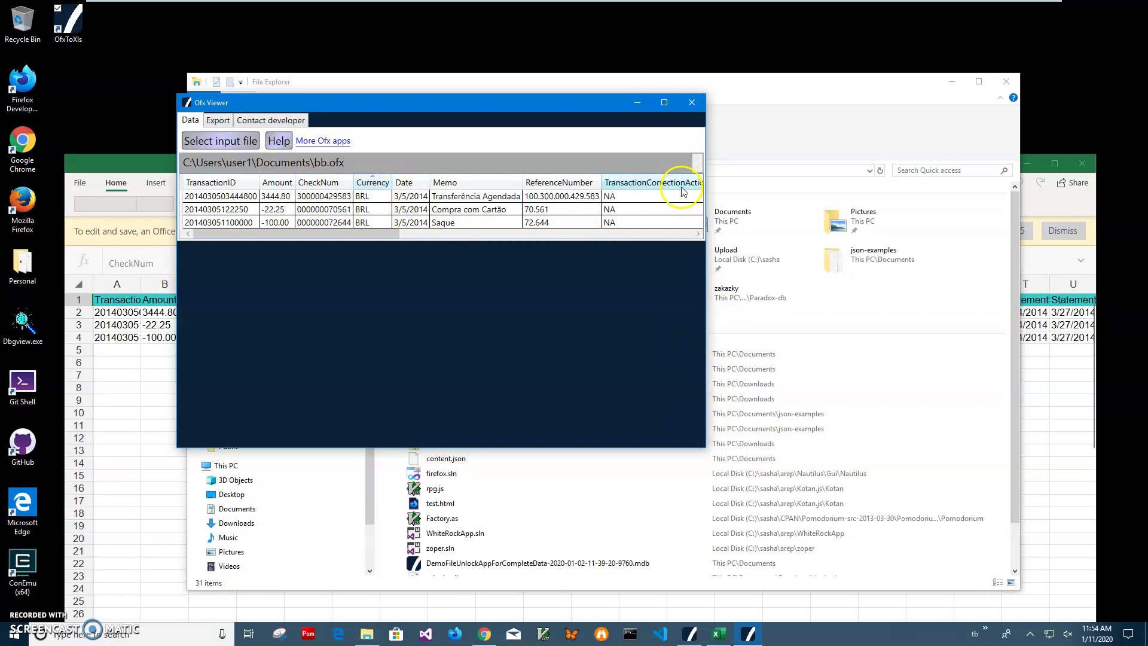
click(217, 120)
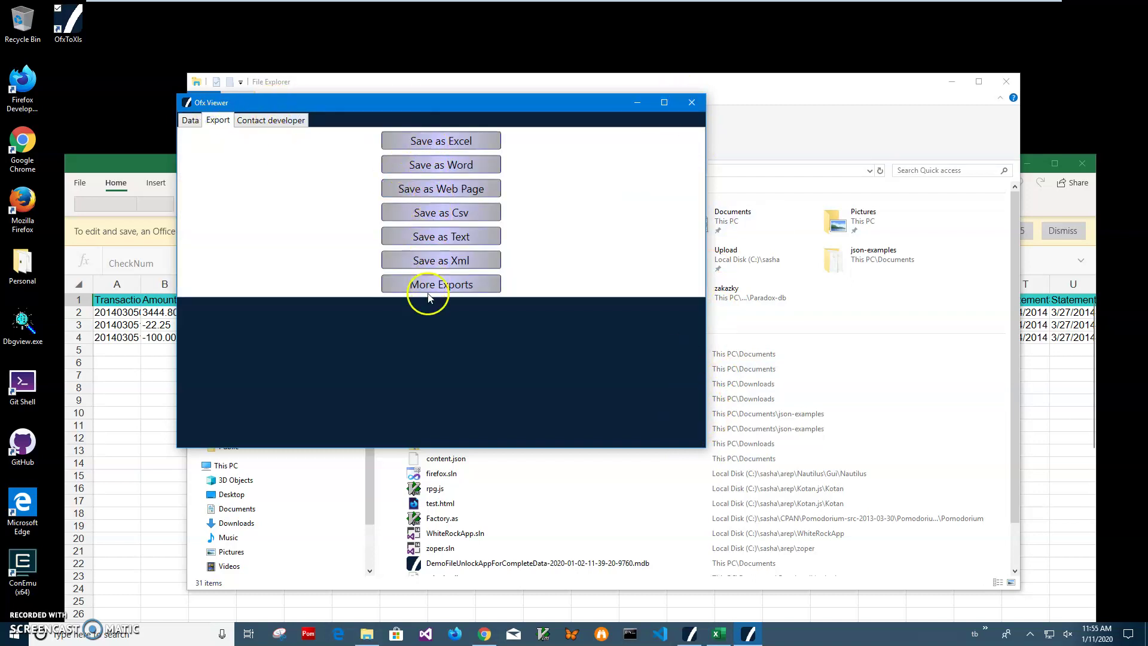
click(190, 120)
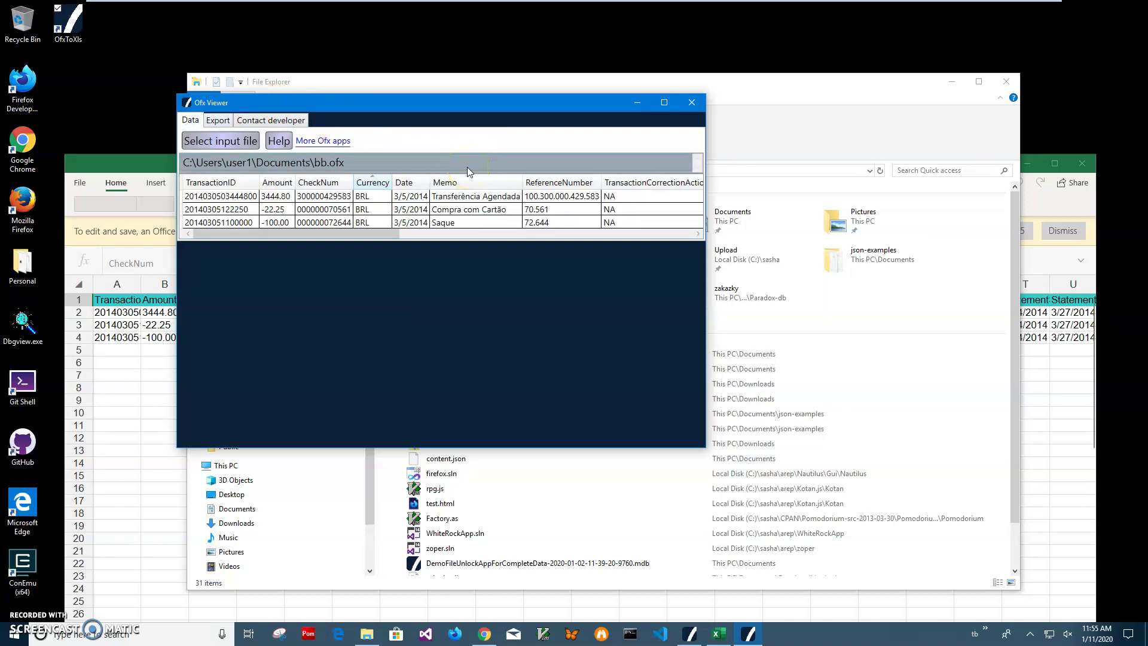
Close Ofx Viewer and File Explorer, then close the converted workbook in Excel.
click(691, 107)
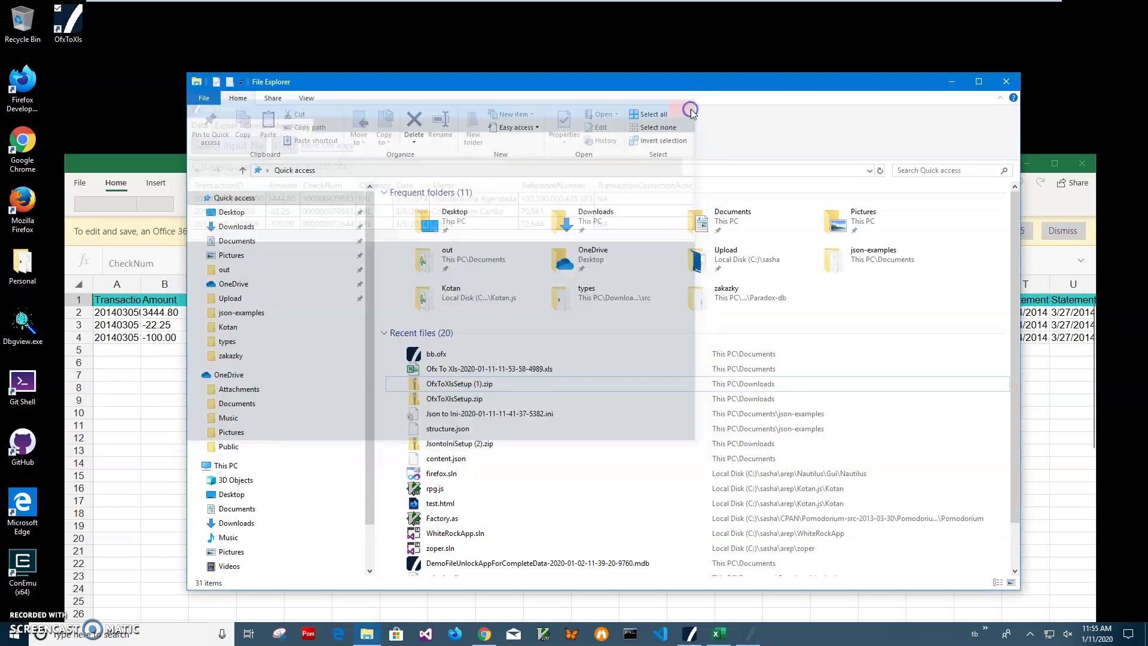
click(1006, 81)
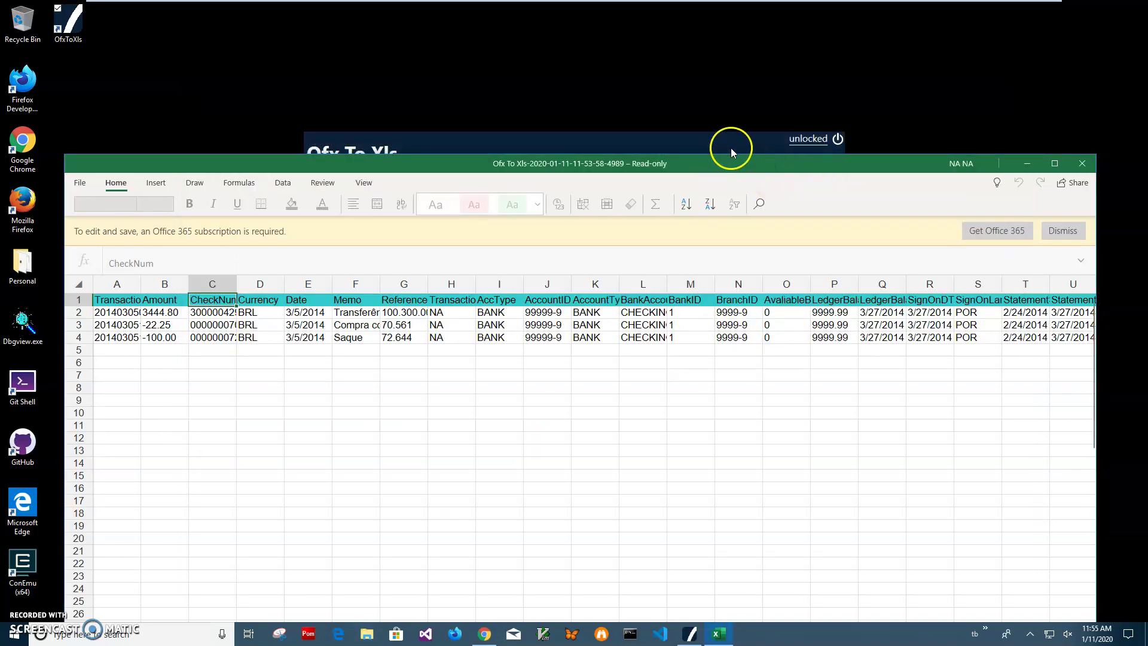
click(731, 150)
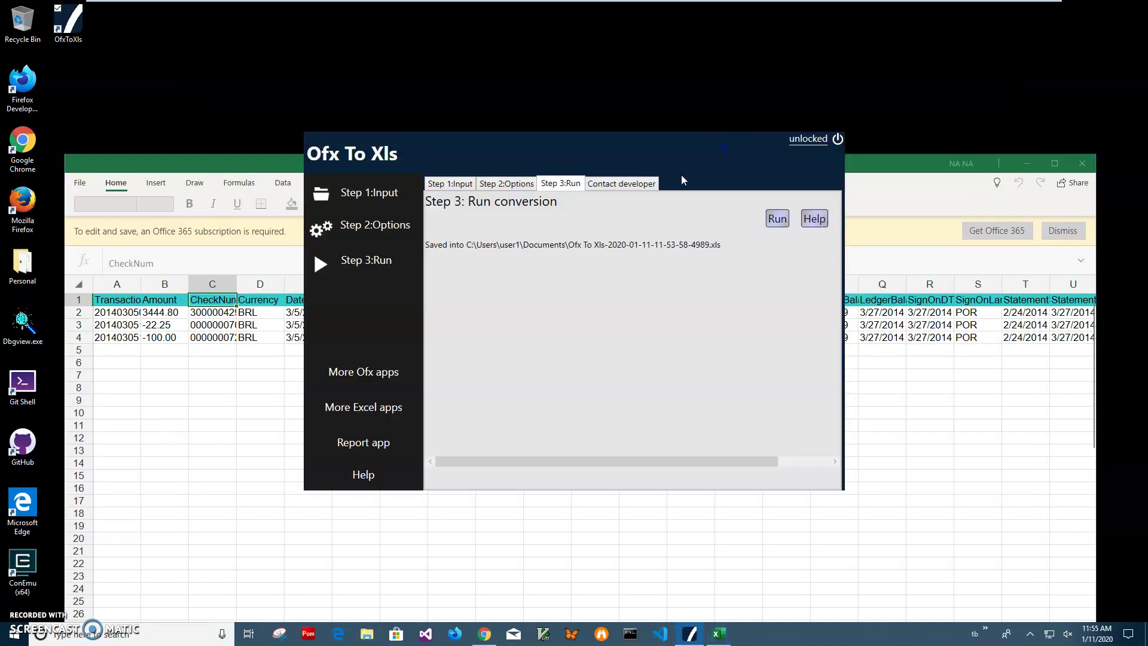
click(110, 170)
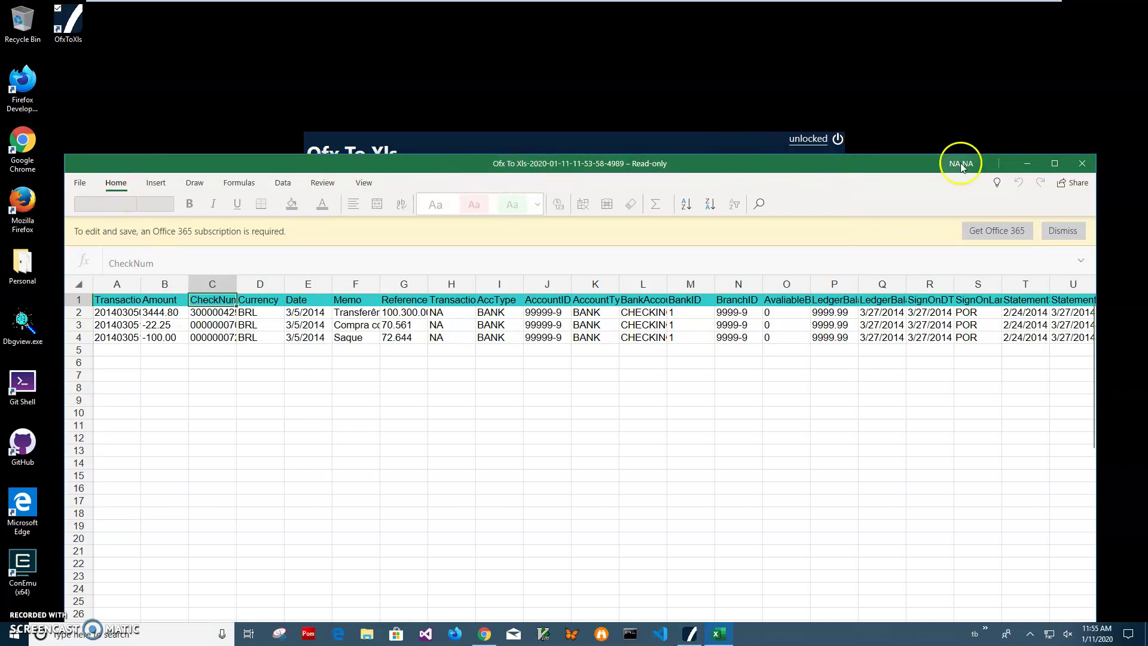
click(737, 347)
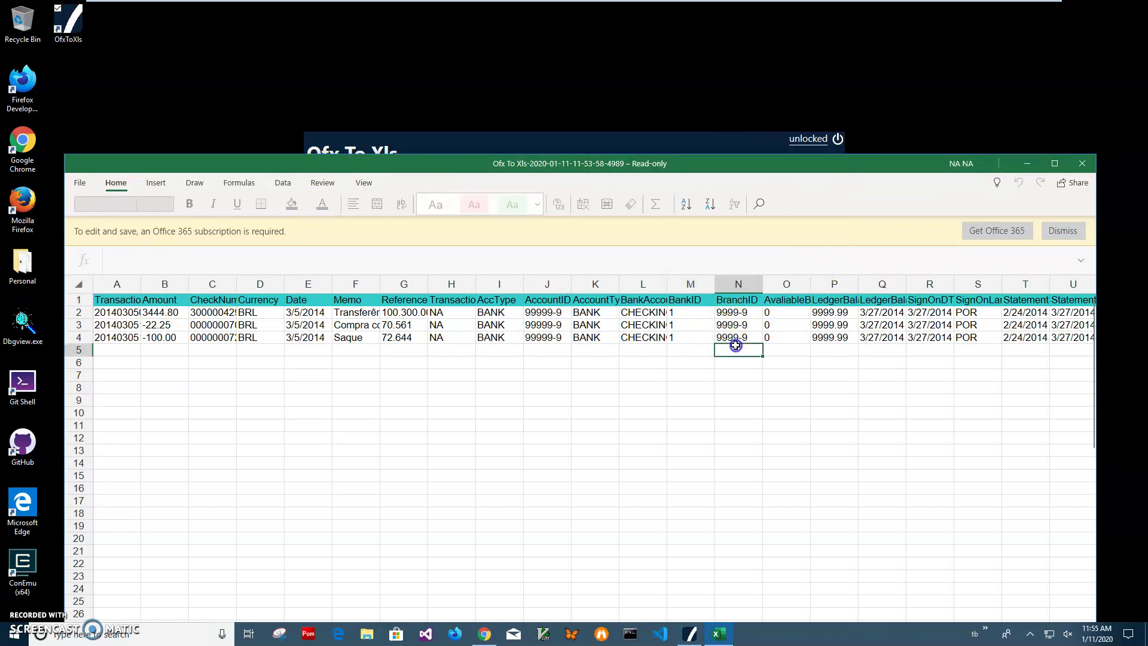
click(1081, 167)
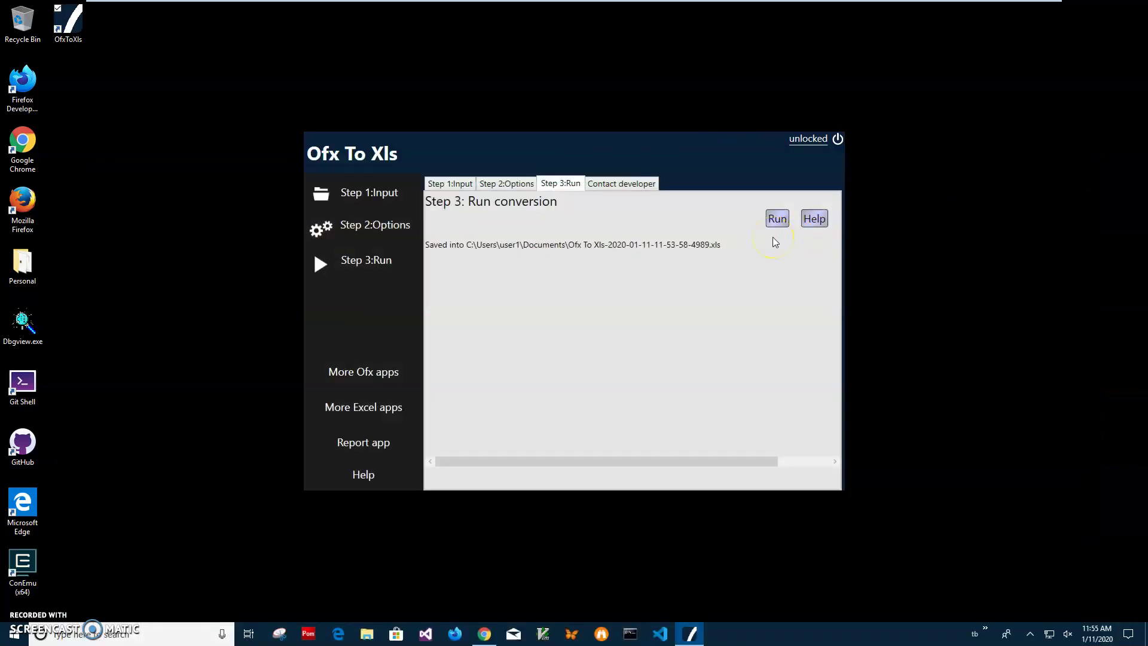